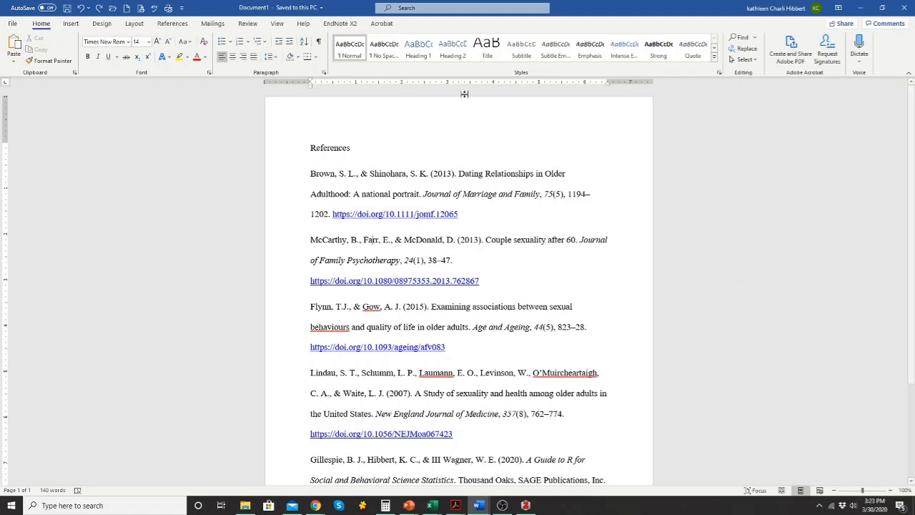
- Center the References heading above the list and make it bold
{"action": "double_click", "coordinate": [338, 150]}
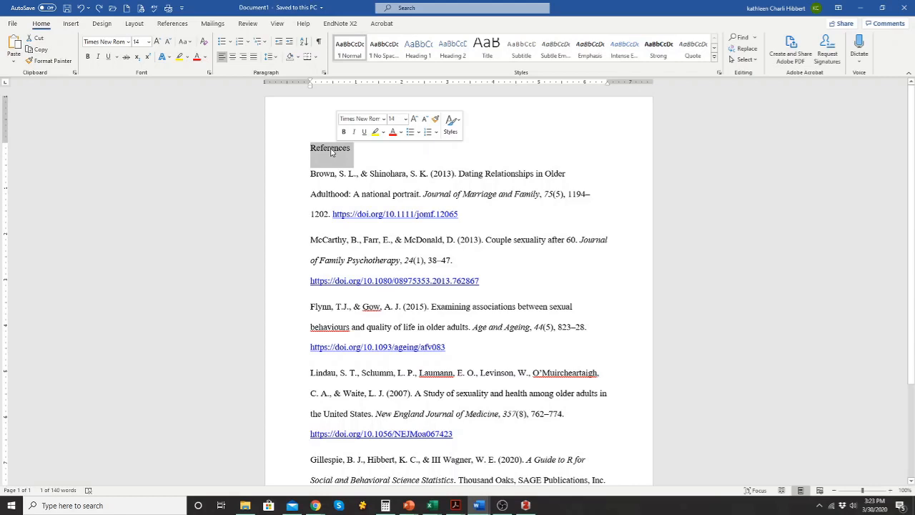
{"action": "left_click", "coordinate": [232, 57]}
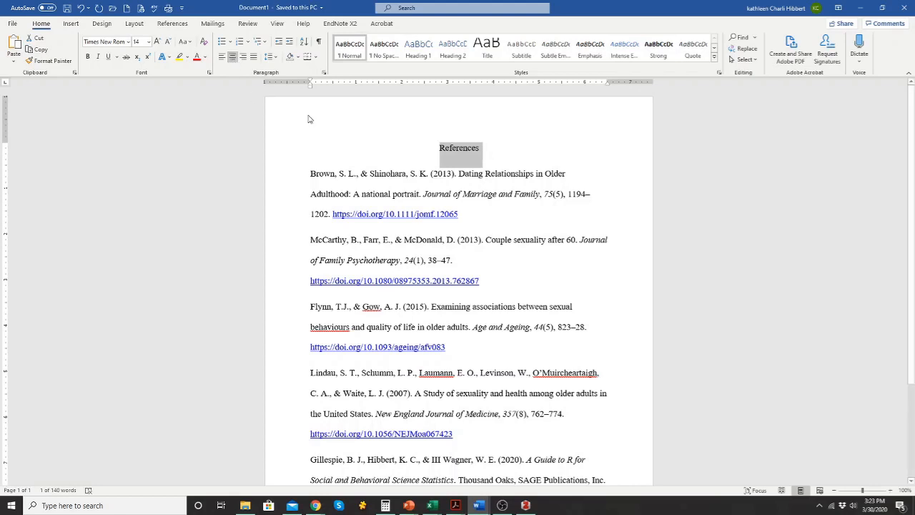
{"action": "left_click", "coordinate": [89, 59]}
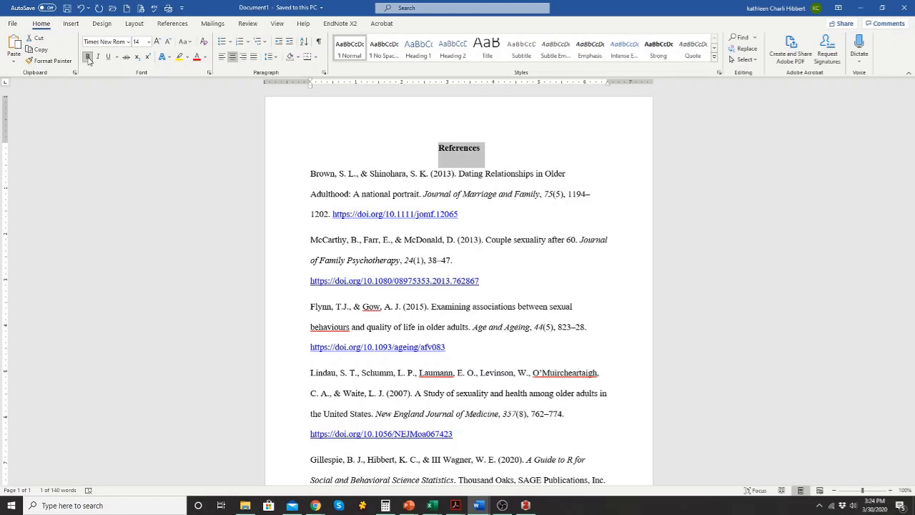
{"action": "left_click", "coordinate": [399, 164]}
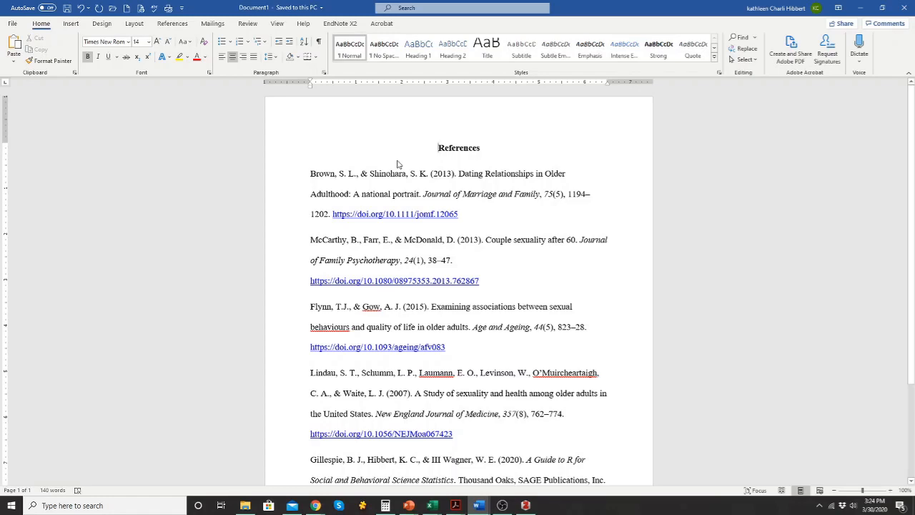
{"action": "scroll", "coordinate": [457, 222], "scroll_direction": "down", "scroll_amount": 2}
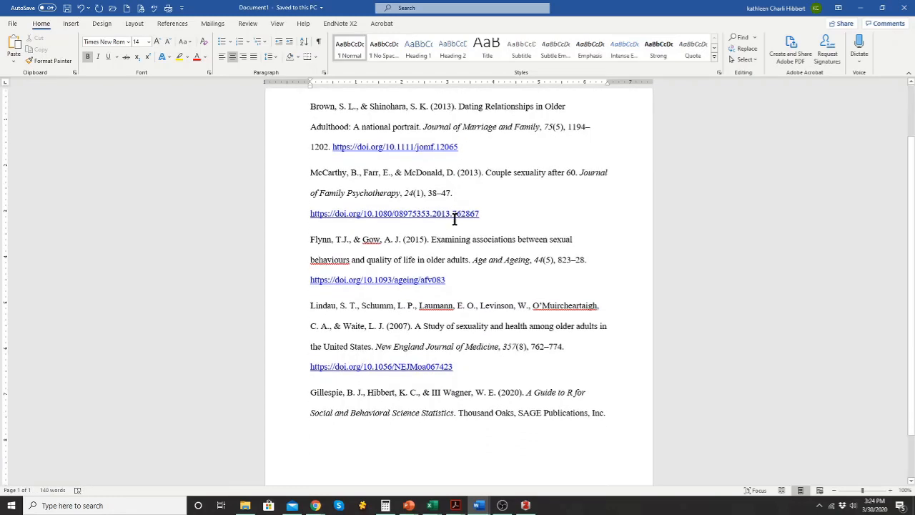
{"action": "scroll", "coordinate": [455, 219], "scroll_direction": "up", "scroll_amount": 2}
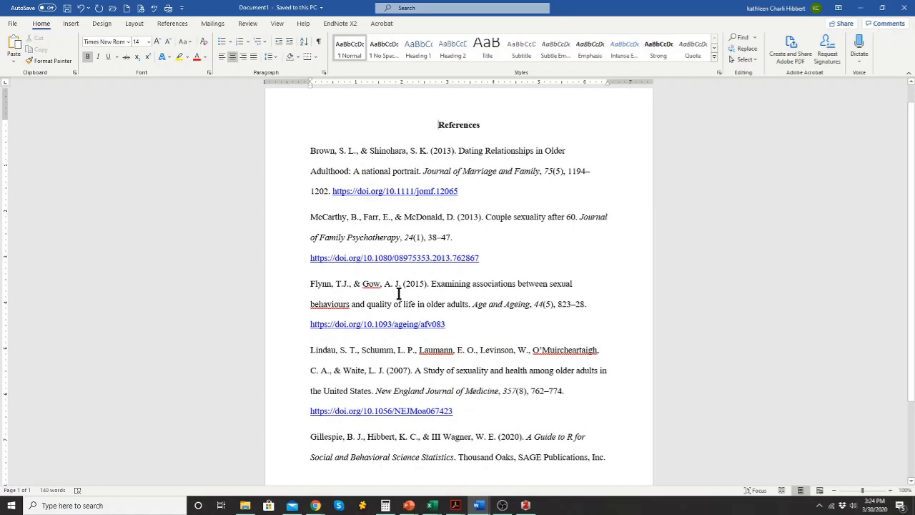
{"action": "scroll", "coordinate": [411, 336], "scroll_direction": "up", "scroll_amount": 1}
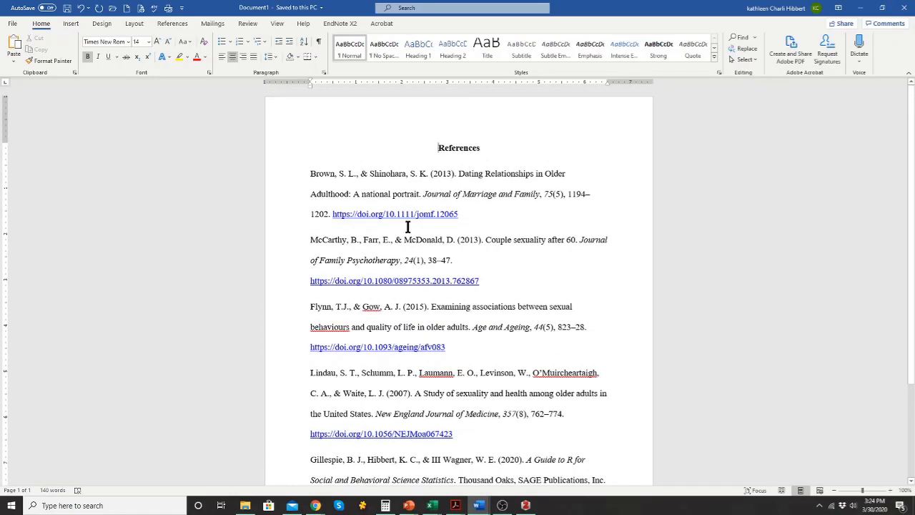
{"action": "scroll", "coordinate": [405, 228], "scroll_direction": "down", "scroll_amount": 4}
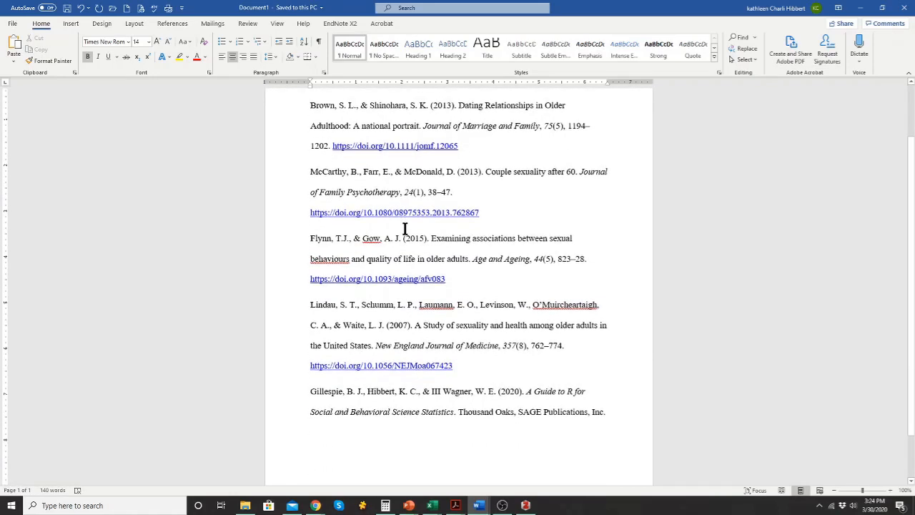
{"action": "scroll", "coordinate": [413, 295], "scroll_direction": "up", "scroll_amount": 4}
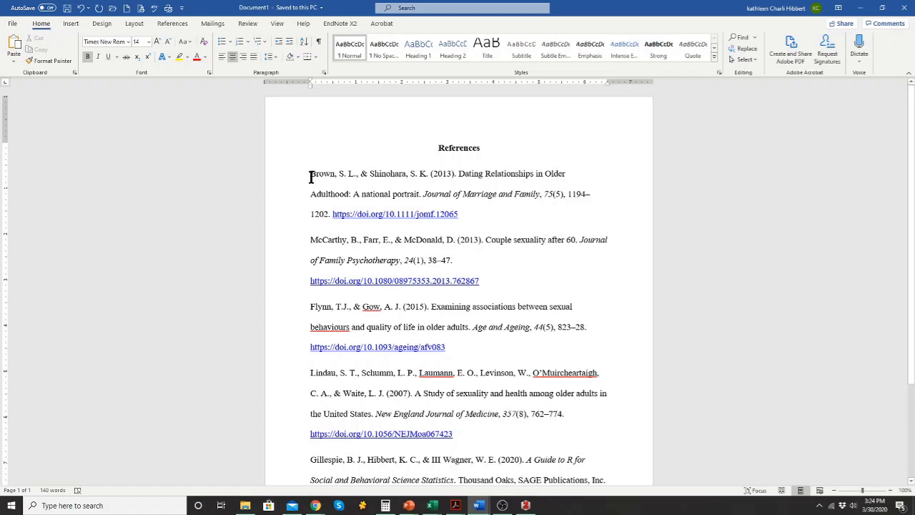
- Try to indent the second line of the first reference manually with a paragraph break and spaces, and remove them again
{"action": "left_click", "coordinate": [570, 179]}
{"action": "key", "text": "Return"}
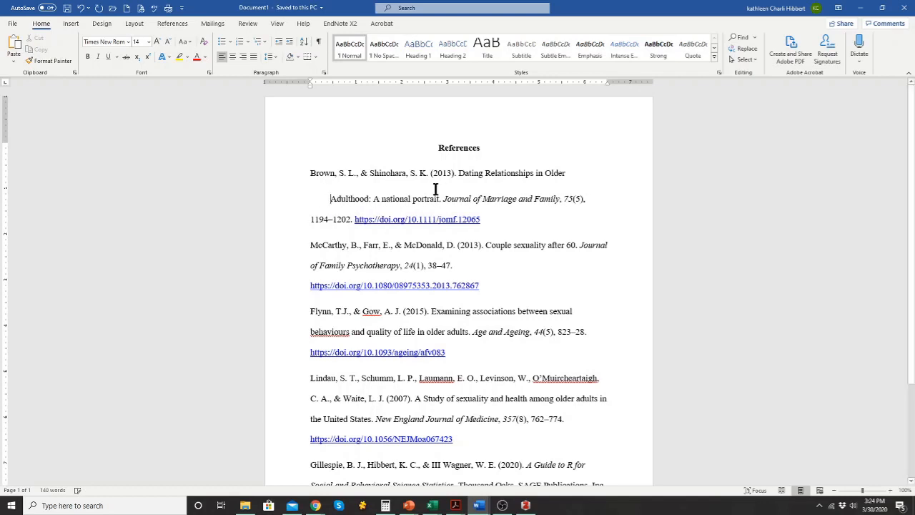
{"action": "key", "text": "BackSpace"}
{"action": "key", "text": "BackSpace"}
{"action": "key", "text": "BackSpace"}
{"action": "key", "text": "BackSpace"}
{"action": "key", "text": "BackSpace"}
{"action": "key", "text": "BackSpace"}
{"action": "key", "text": "BackSpace"}
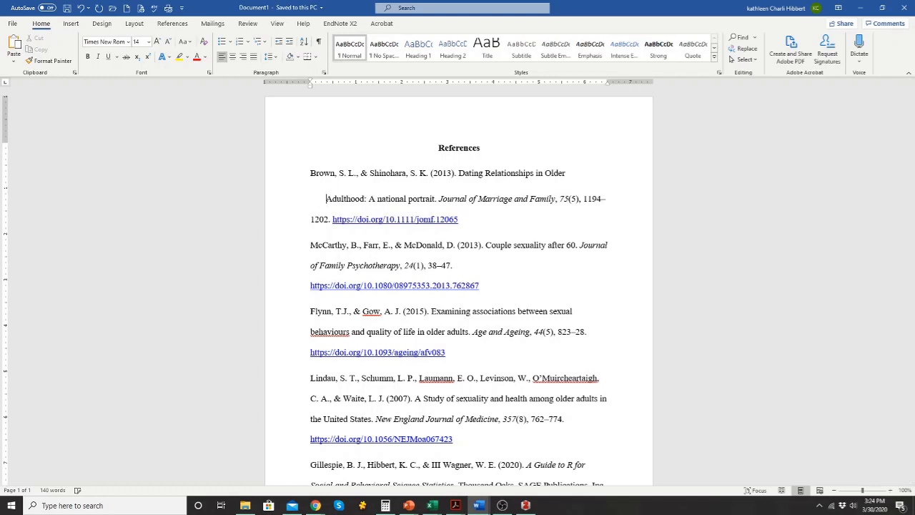
{"action": "key", "text": "BackSpace"}
{"action": "key", "text": "BackSpace"}
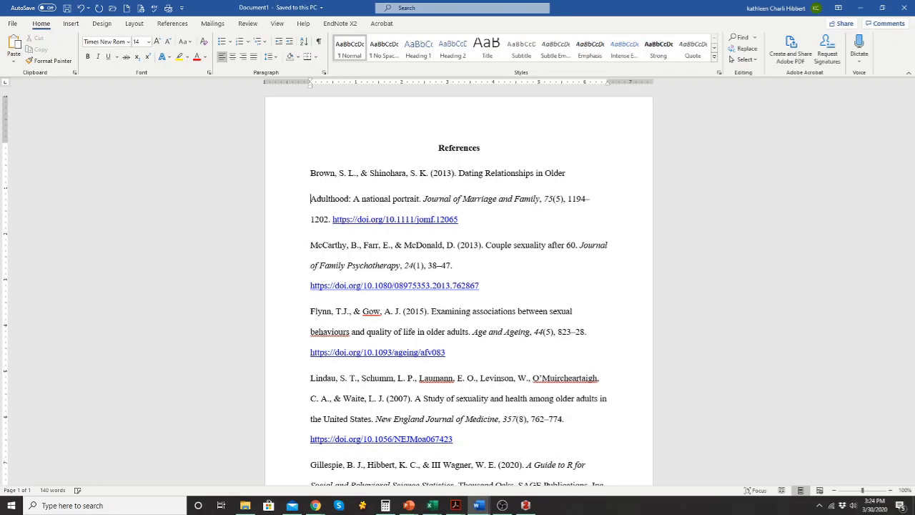
{"action": "key", "text": "BackSpace"}
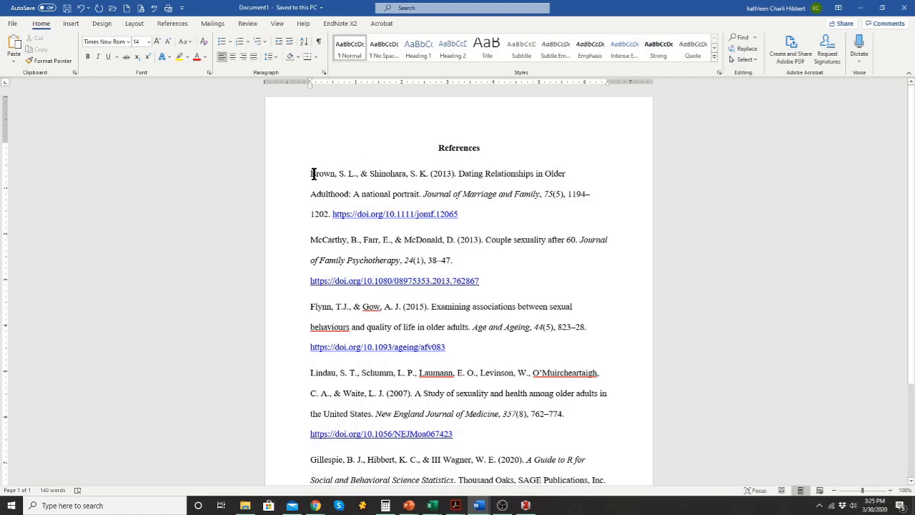
- Apply a 0.5" hanging indent to all reference entries below the heading
{"action": "left_click_drag", "start_coordinate": [309, 174], "coordinate": [613, 415]}
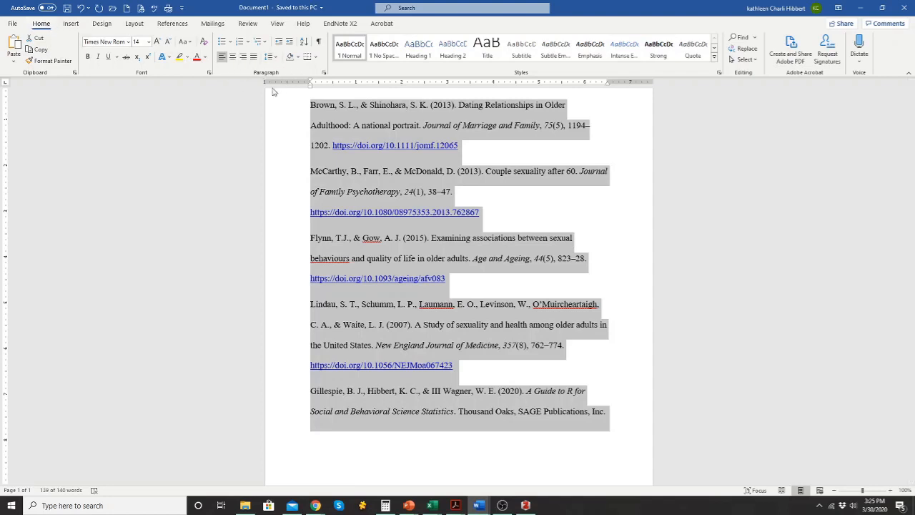
{"action": "left_click", "coordinate": [325, 74]}
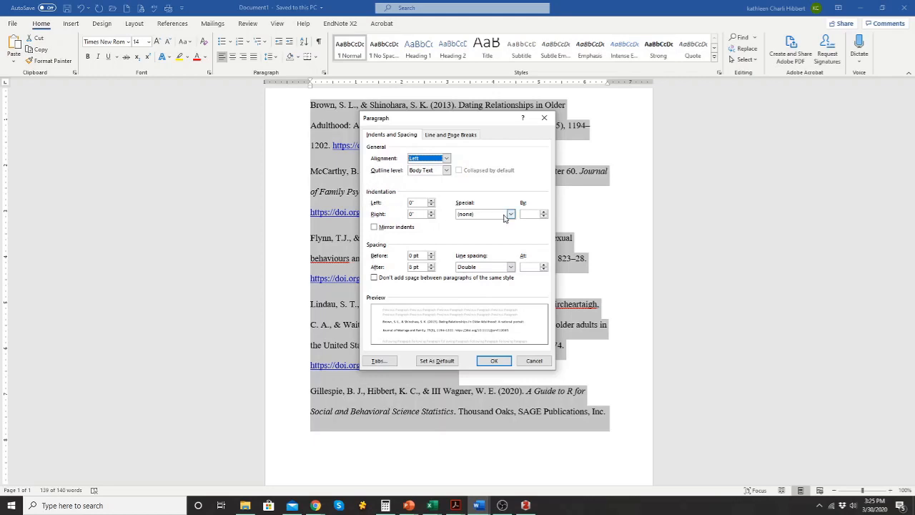
{"action": "left_click", "coordinate": [511, 215]}
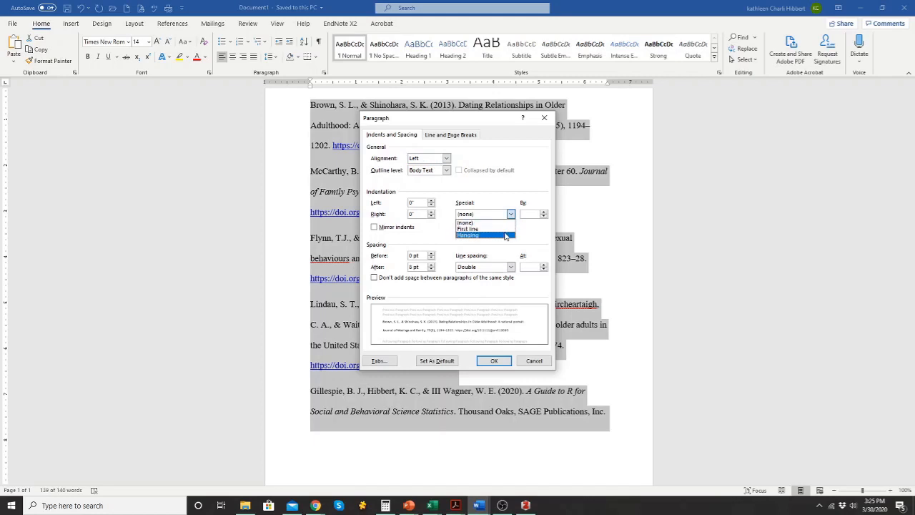
{"action": "left_click", "coordinate": [505, 236]}
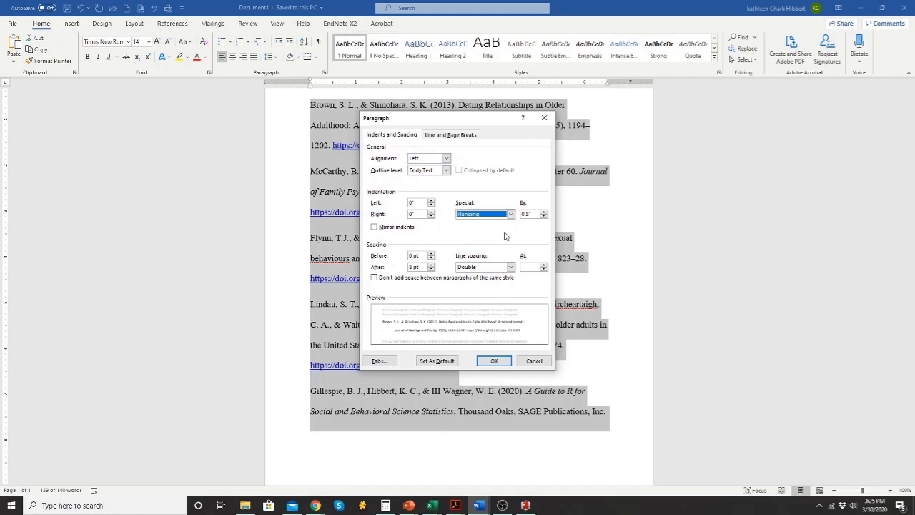
{"action": "left_click", "coordinate": [499, 363]}
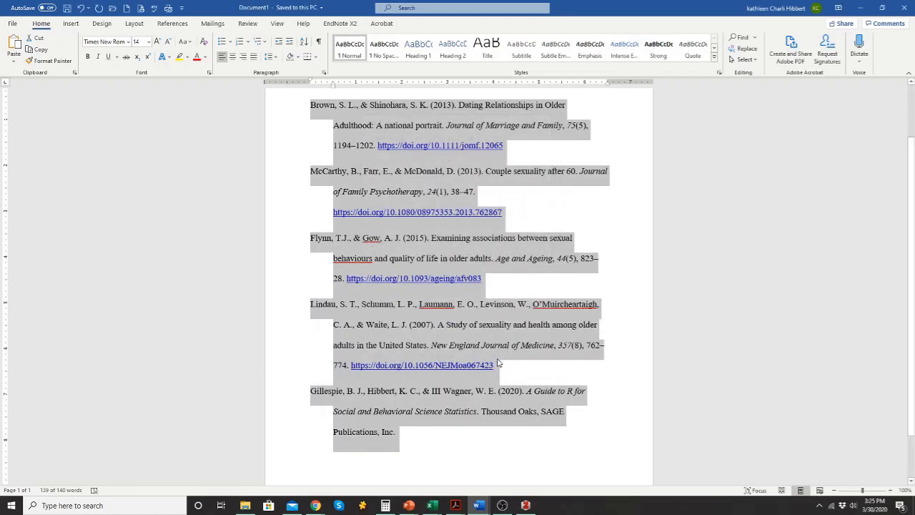
{"action": "left_click", "coordinate": [477, 445]}
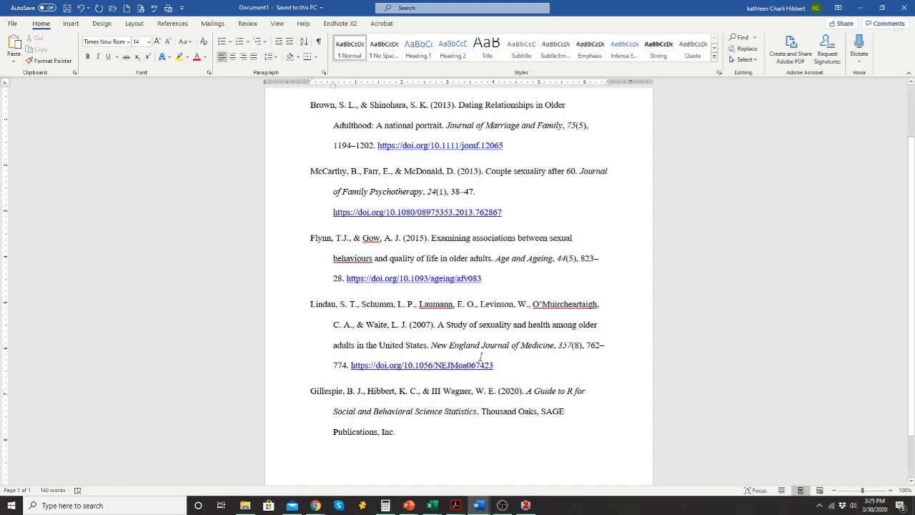
- Sort all reference entries below the heading by paragraphs as text in ascending order, with no header row
{"action": "scroll", "coordinate": [466, 270], "scroll_direction": "up", "scroll_amount": 1}
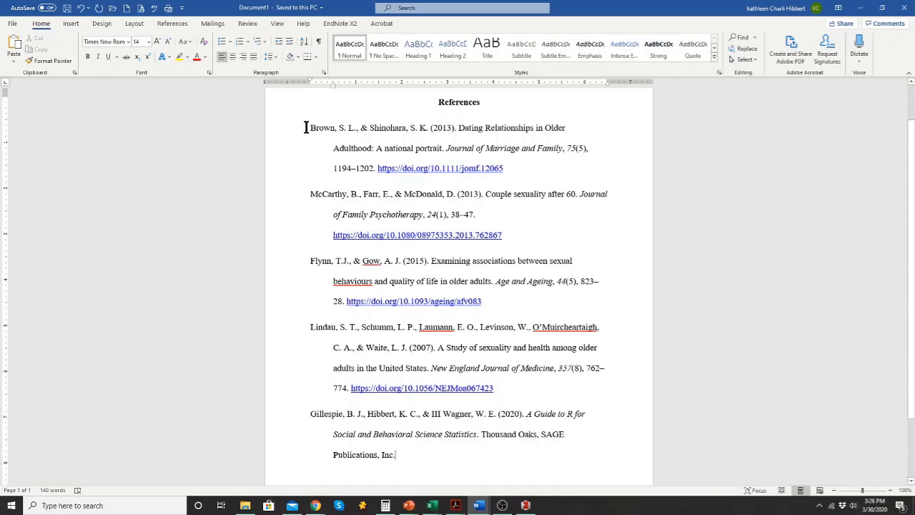
{"action": "left_click_drag", "start_coordinate": [310, 127], "coordinate": [415, 457]}
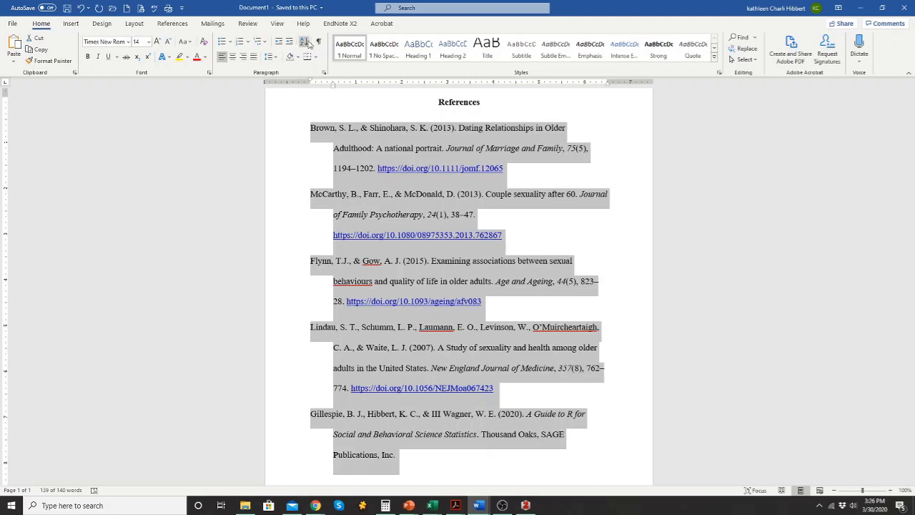
{"action": "left_click", "coordinate": [246, 24]}
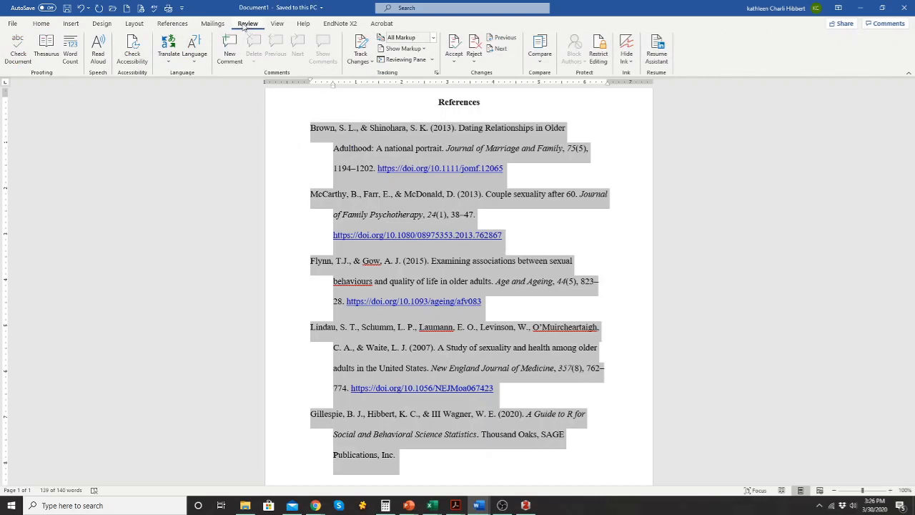
{"action": "left_click", "coordinate": [43, 24]}
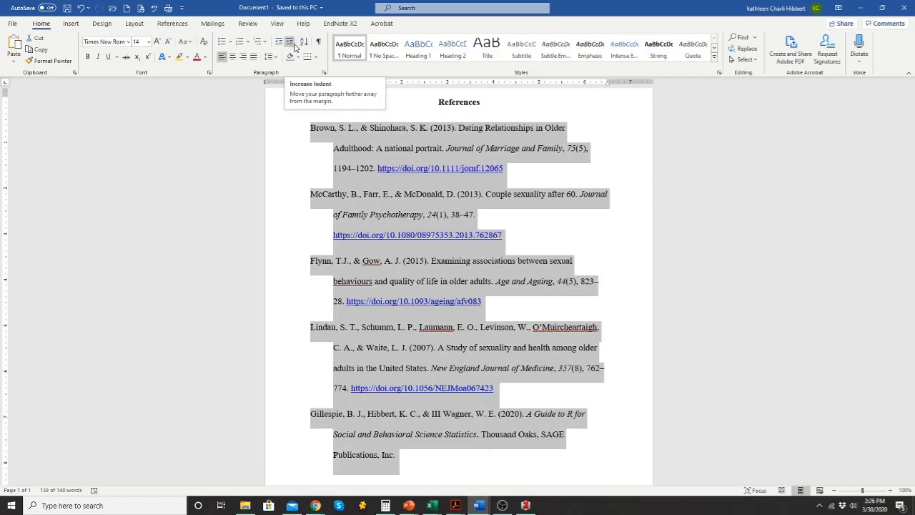
{"action": "left_click", "coordinate": [304, 42]}
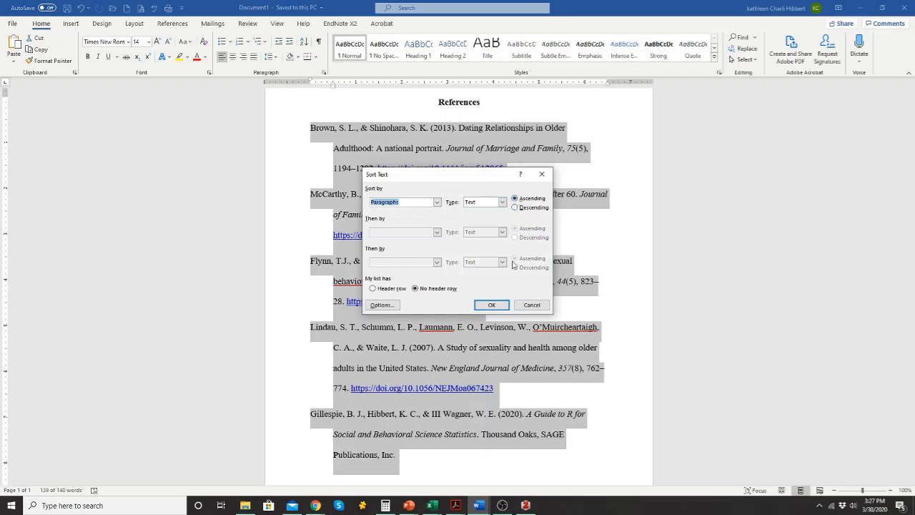
{"action": "left_click", "coordinate": [499, 306]}
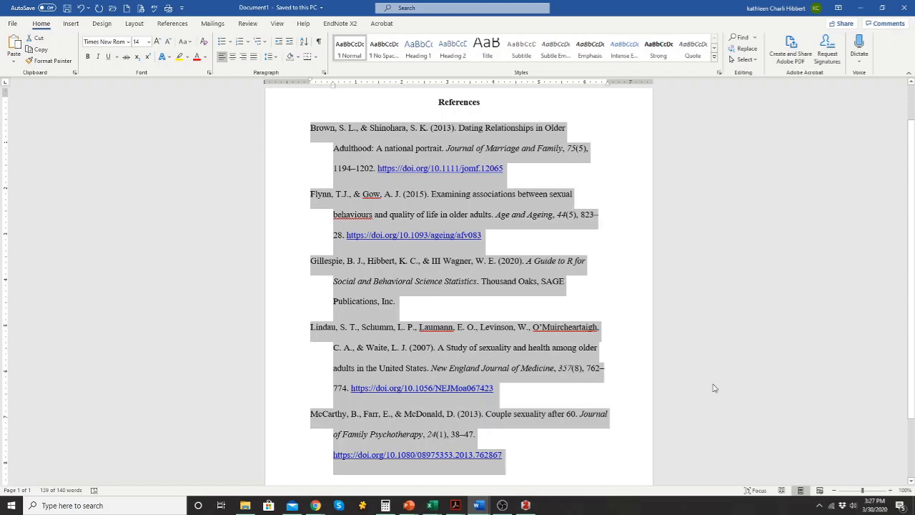
{"action": "left_click", "coordinate": [479, 300]}
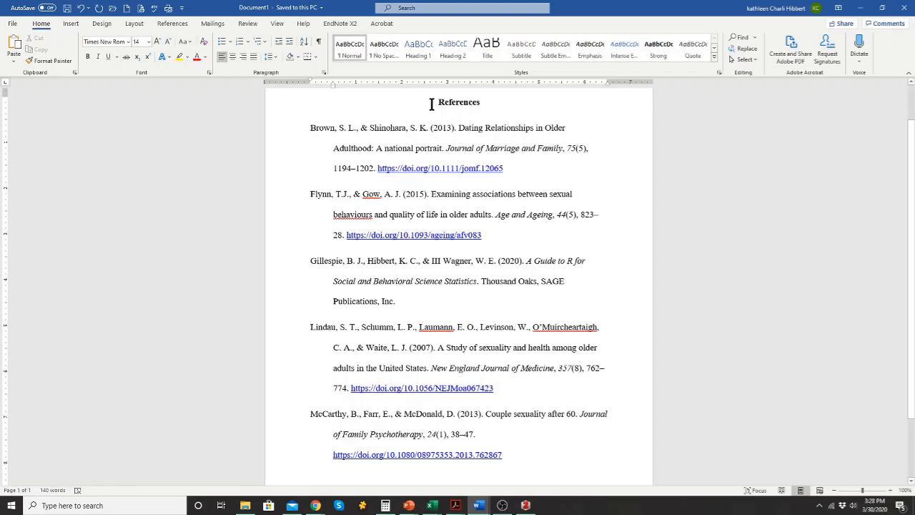
- Set the spacing after paragraphs to 0 pt for the References heading and all the entries
{"action": "left_click_drag", "start_coordinate": [435, 99], "coordinate": [485, 105]}
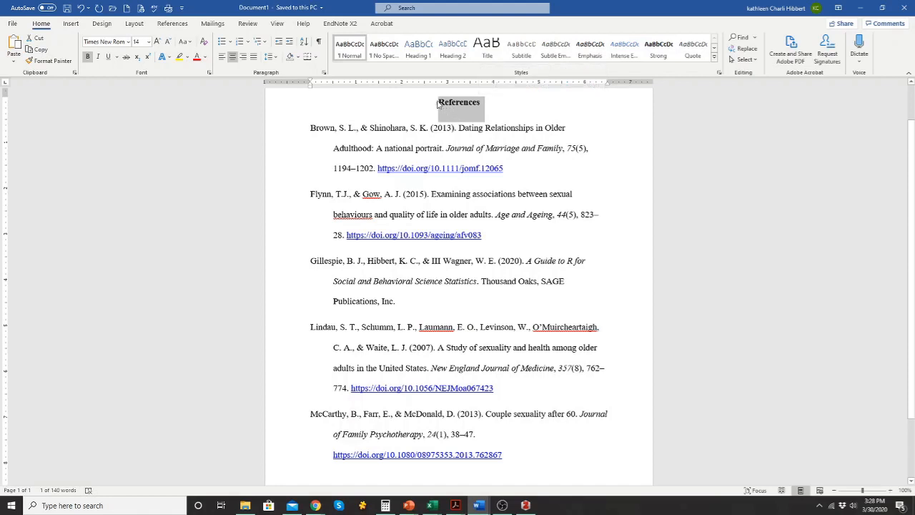
{"action": "left_click", "coordinate": [436, 102]}
{"action": "left_click_drag", "start_coordinate": [438, 102], "coordinate": [495, 461]}
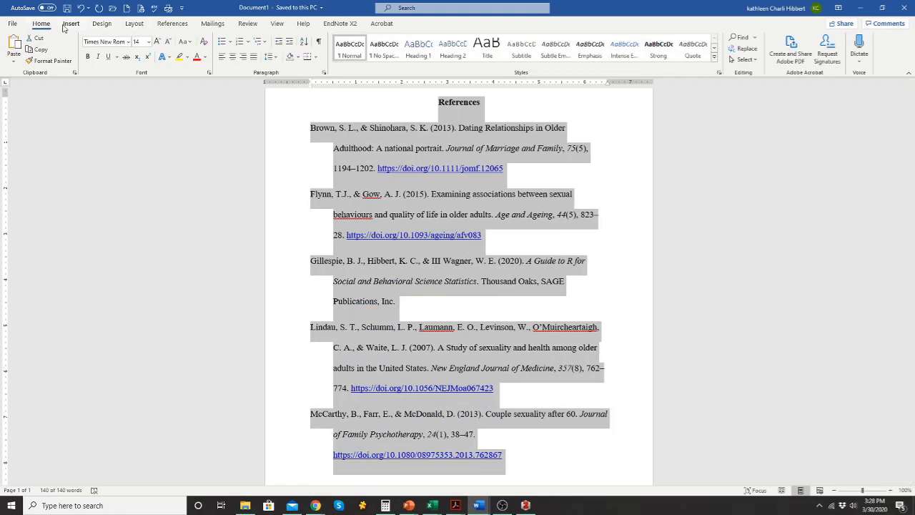
{"action": "left_click", "coordinate": [134, 23]}
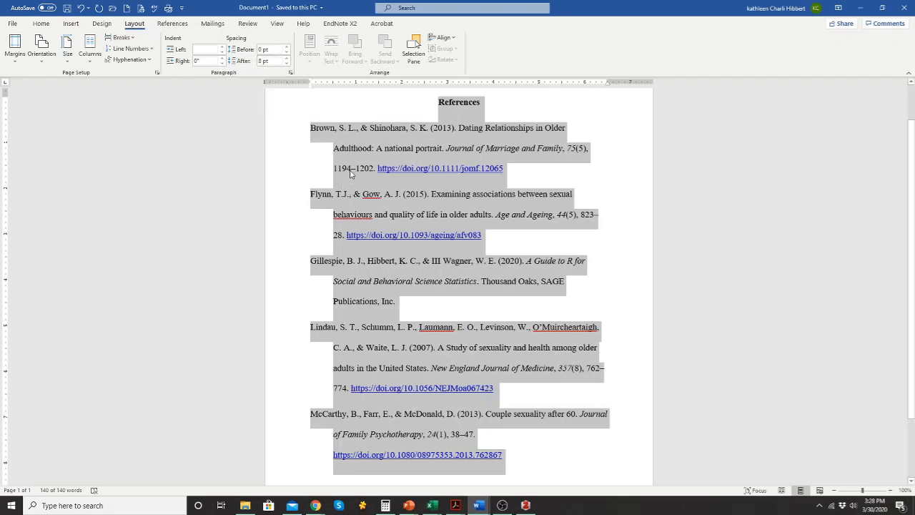
{"action": "left_click", "coordinate": [288, 65]}
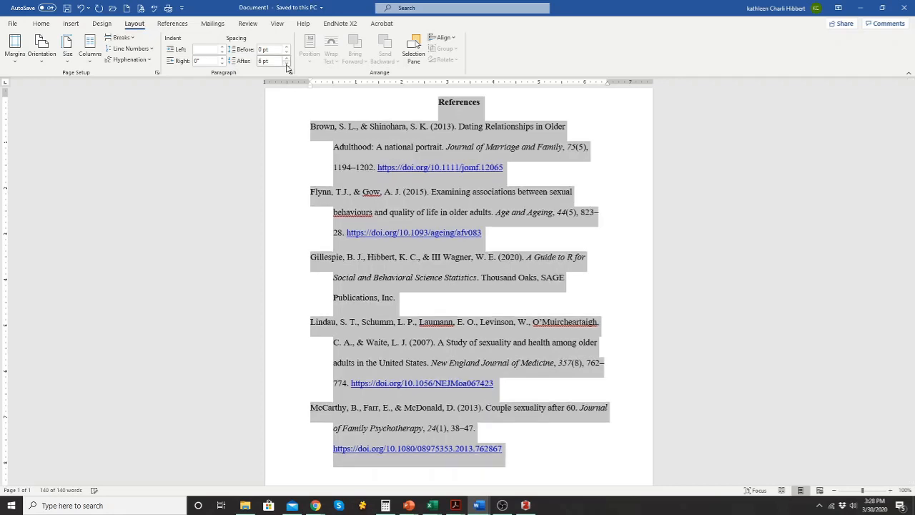
{"action": "left_click", "coordinate": [287, 64]}
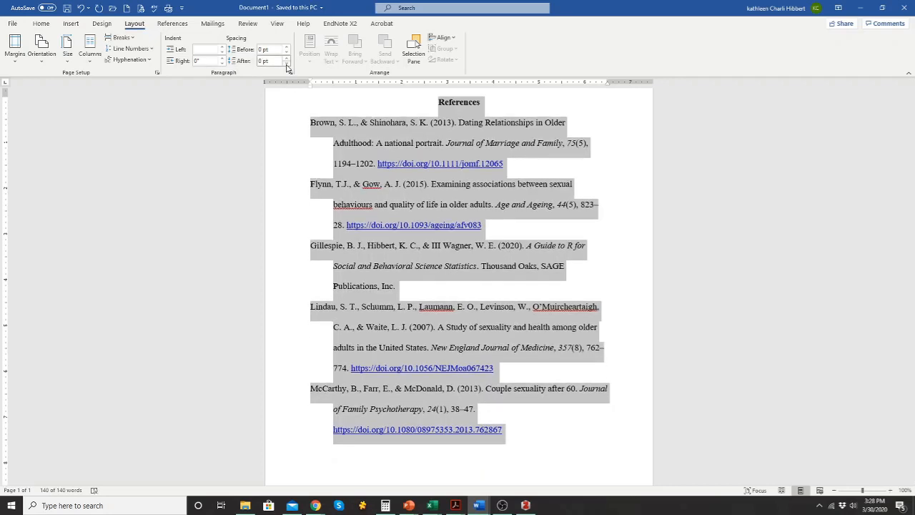
- Try larger after-paragraph spacing up to 42 pt on the heading and entries, and return it to 0 pt
{"action": "left_click", "coordinate": [287, 59]}
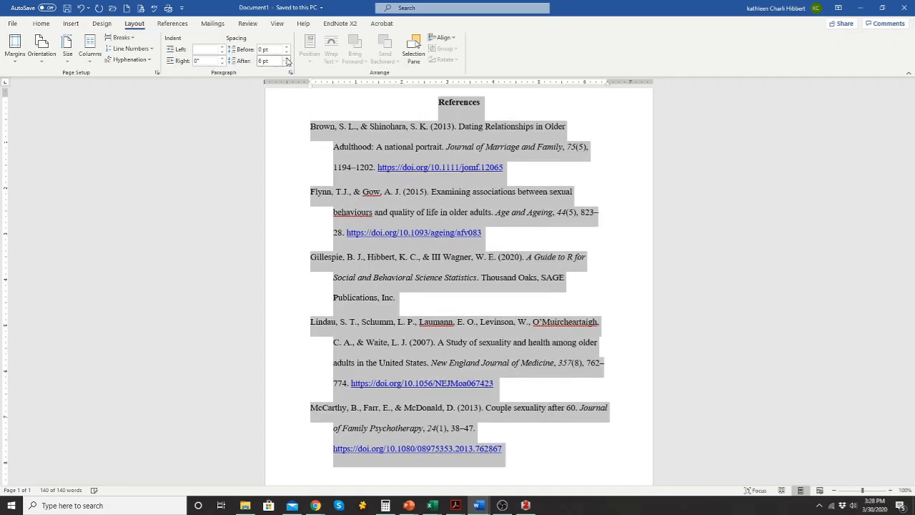
{"action": "left_click", "coordinate": [288, 58]}
{"action": "left_click", "coordinate": [287, 59]}
{"action": "left_click", "coordinate": [287, 59]}
{"action": "left_click", "coordinate": [288, 59]}
{"action": "left_click", "coordinate": [288, 58]}
{"action": "left_click", "coordinate": [288, 59]}
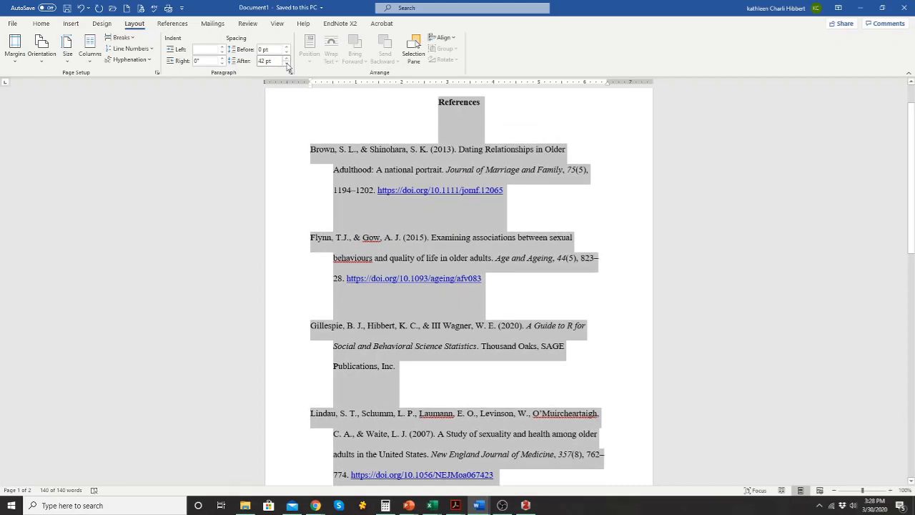
{"action": "left_click", "coordinate": [287, 63]}
{"action": "left_click", "coordinate": [287, 64]}
{"action": "left_click", "coordinate": [288, 64]}
{"action": "left_click", "coordinate": [287, 63]}
{"action": "left_click", "coordinate": [287, 63]}
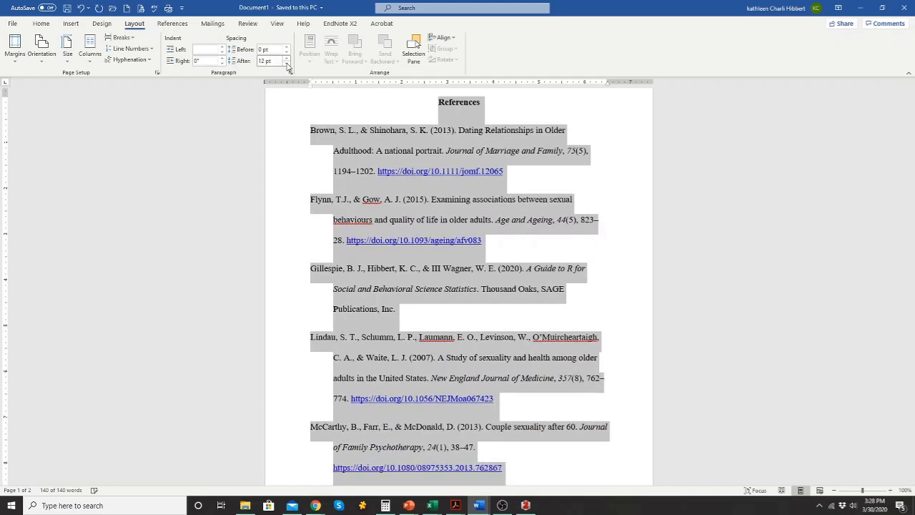
{"action": "left_click", "coordinate": [287, 64]}
{"action": "left_click", "coordinate": [287, 64]}
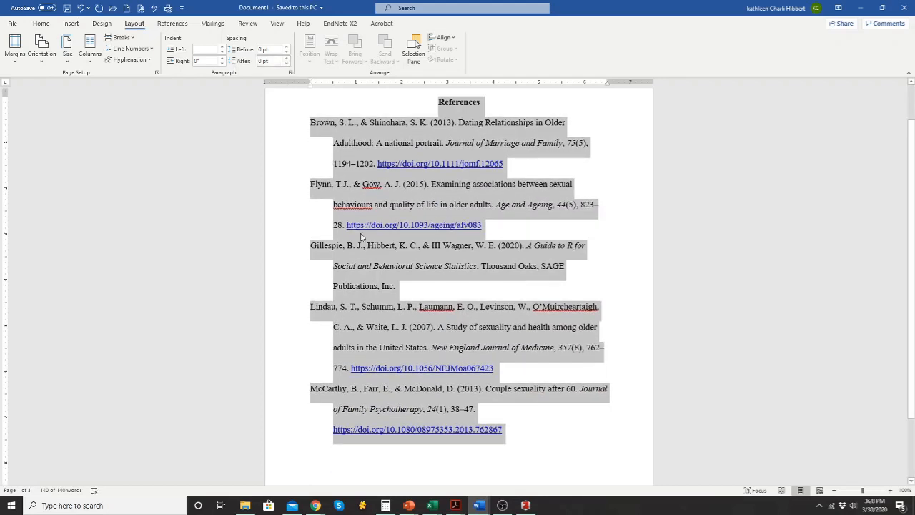
- Lowercase the initials of "relationships", "older" and "adulthood" in the 2013 article title about dating
{"action": "left_click", "coordinate": [362, 237]}
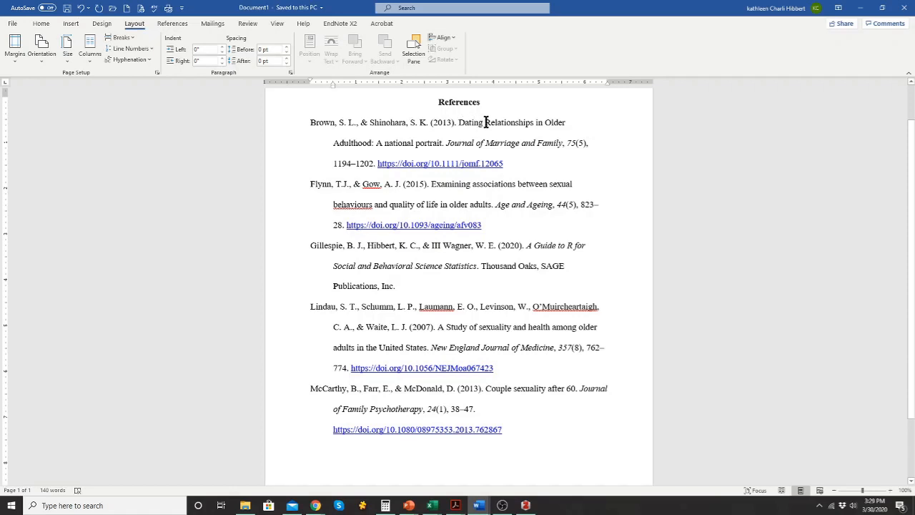
{"action": "left_click_drag", "start_coordinate": [485, 122], "coordinate": [489, 123]}
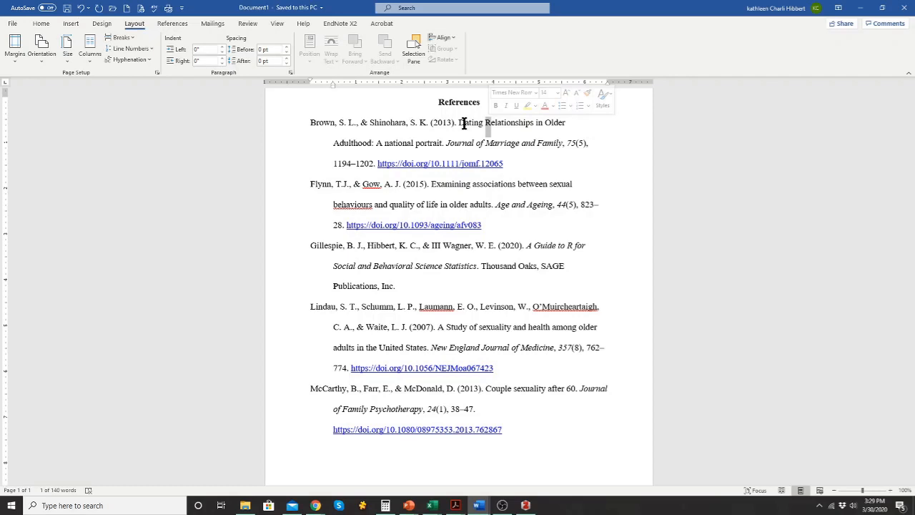
{"action": "type", "text": "r"}
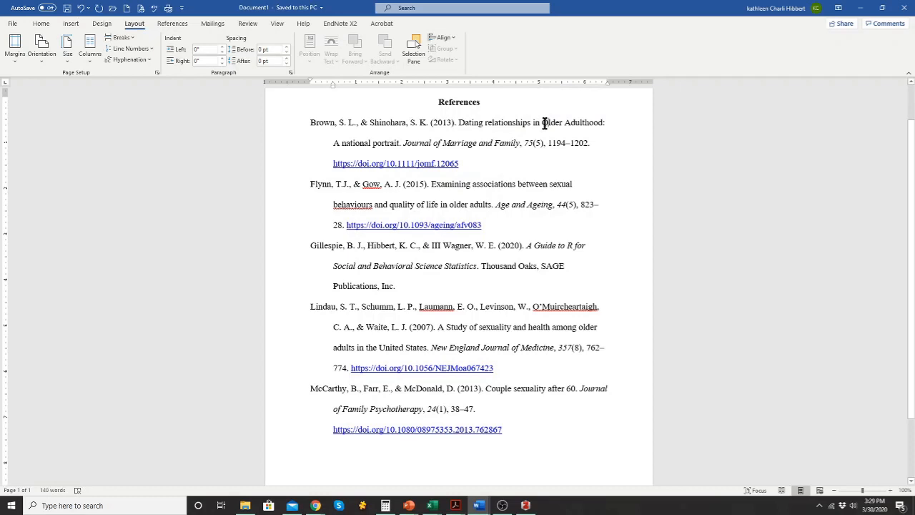
{"action": "left_click_drag", "start_coordinate": [548, 123], "coordinate": [541, 123]}
{"action": "type", "text": "o"}
{"action": "left_click_drag", "start_coordinate": [566, 122], "coordinate": [562, 122]}
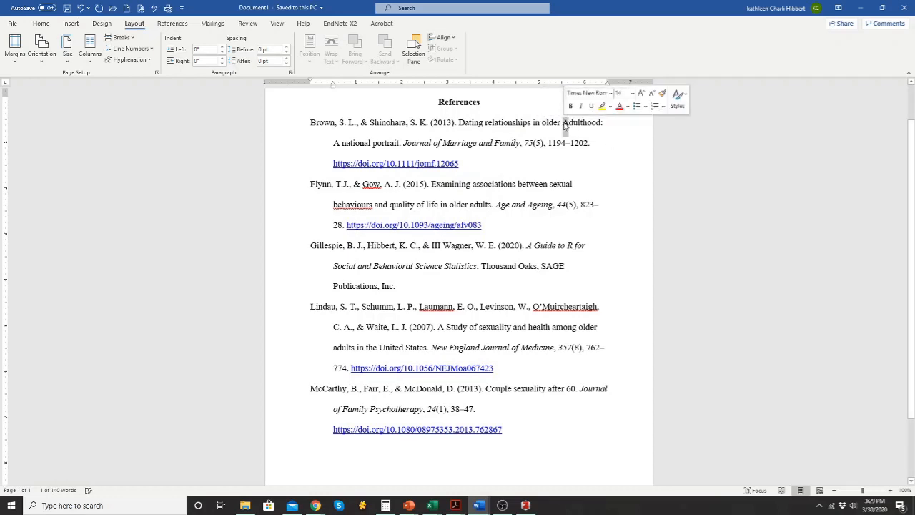
{"action": "type", "text": "a"}
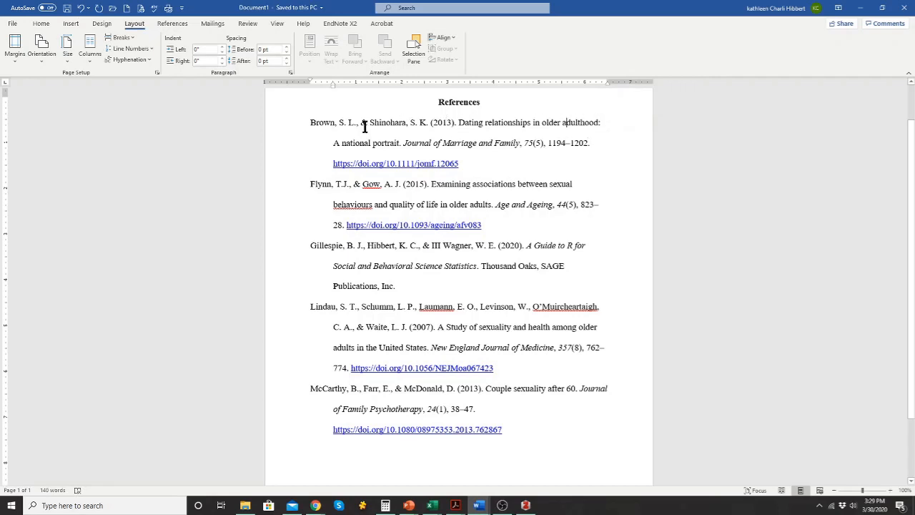
{"action": "left_click_drag", "start_coordinate": [332, 143], "coordinate": [339, 144]}
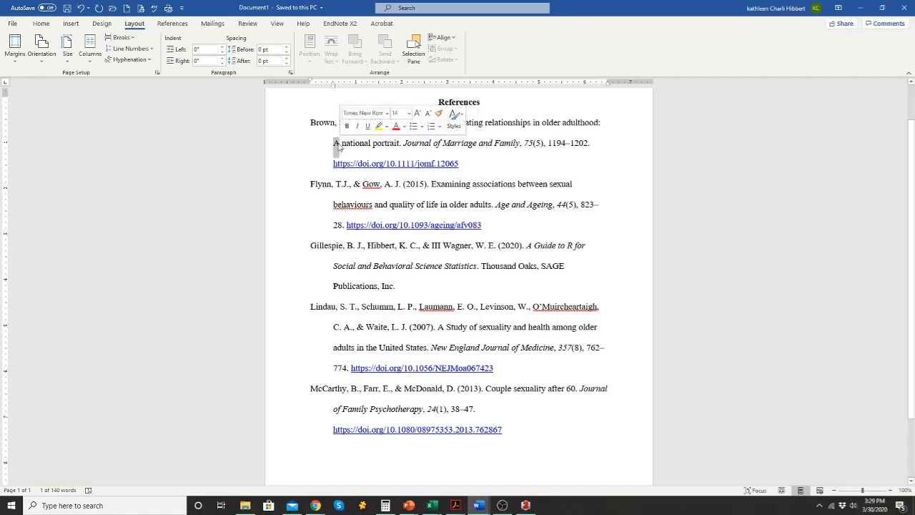
{"action": "left_click", "coordinate": [437, 151]}
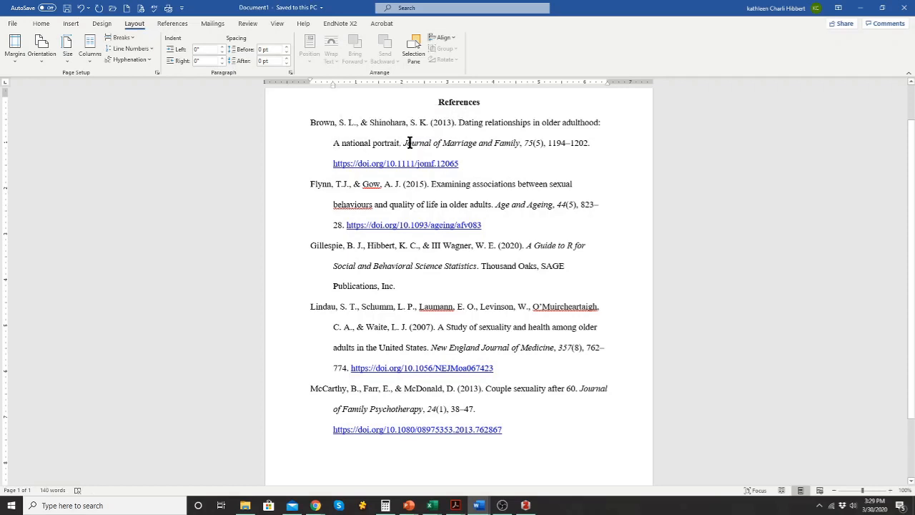
{"action": "left_click_drag", "start_coordinate": [404, 143], "coordinate": [519, 147]}
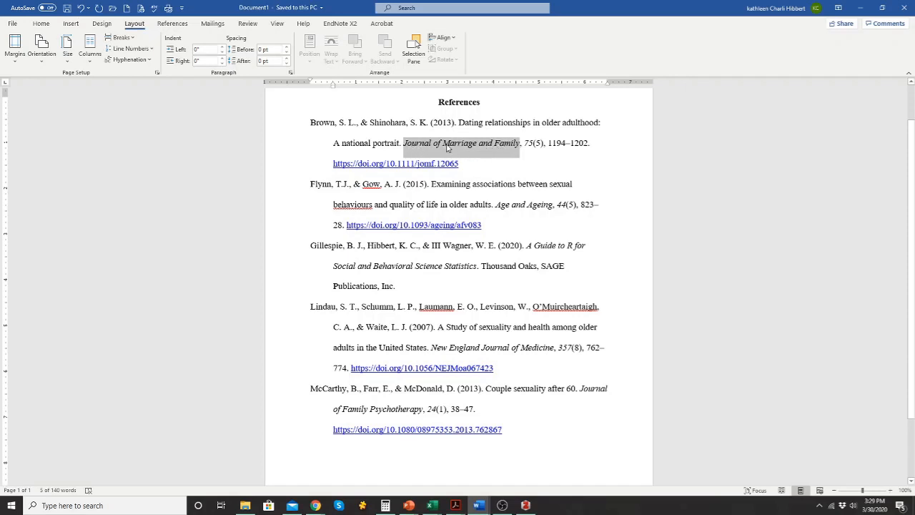
{"action": "left_click", "coordinate": [536, 148]}
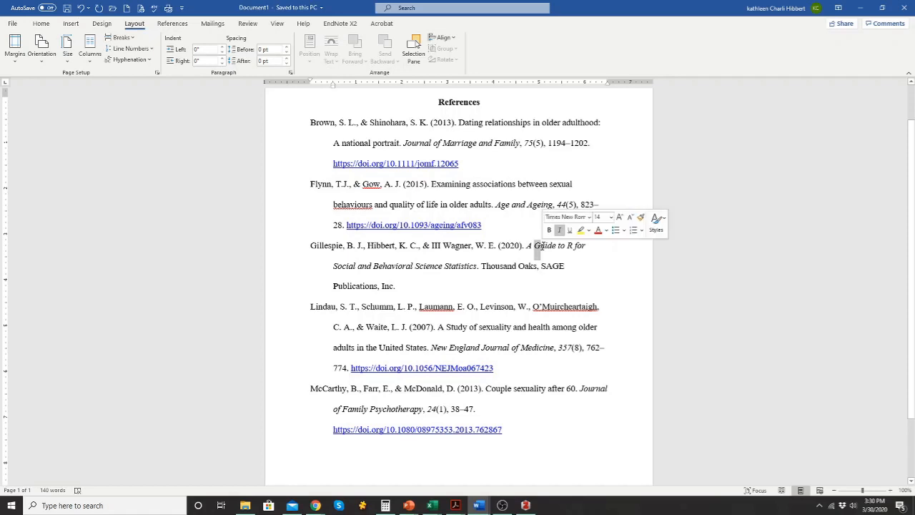
- Change the 2020 book title to "A guide to R for social and behavioral science statistics" and lowercase "study" in the 2007 article title
{"action": "type", "text": "g"}
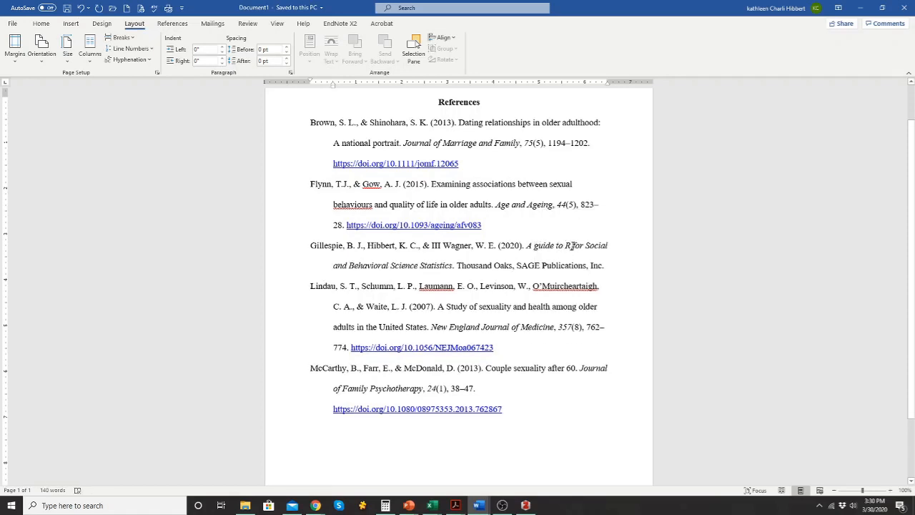
{"action": "left_click_drag", "start_coordinate": [572, 245], "coordinate": [591, 247]}
{"action": "type", "text": "s"}
{"action": "left_click_drag", "start_coordinate": [348, 265], "coordinate": [354, 265]}
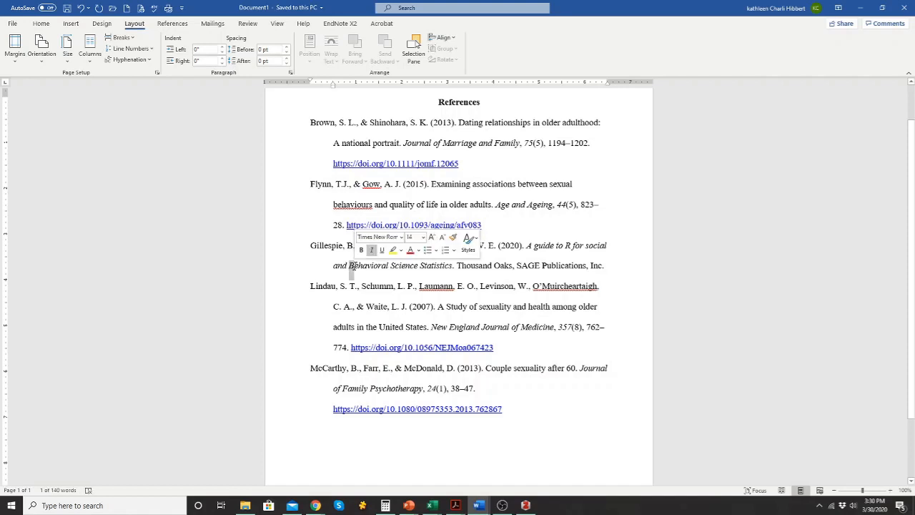
{"action": "type", "text": "b"}
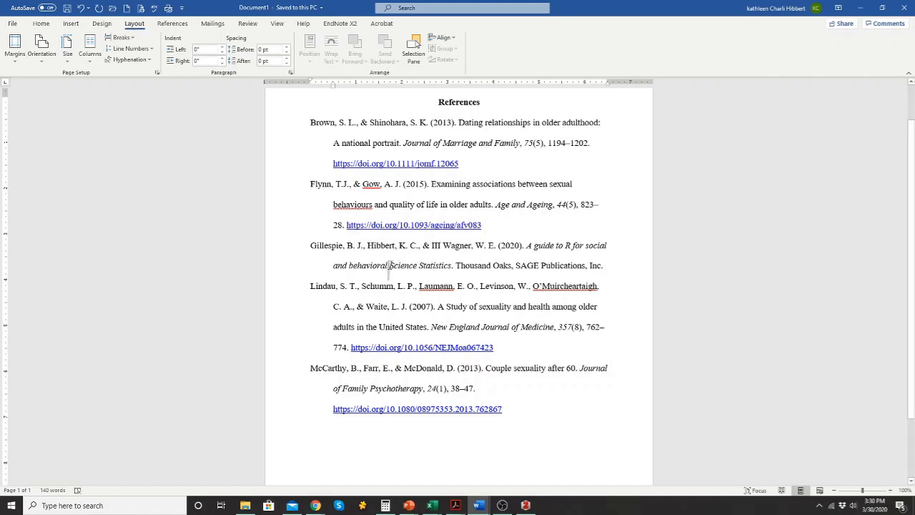
{"action": "left_click", "coordinate": [390, 265]}
{"action": "double_click", "coordinate": [391, 265]}
{"action": "left_click", "coordinate": [391, 266]}
{"action": "key", "text": "Delete"}
{"action": "type", "text": "s"}
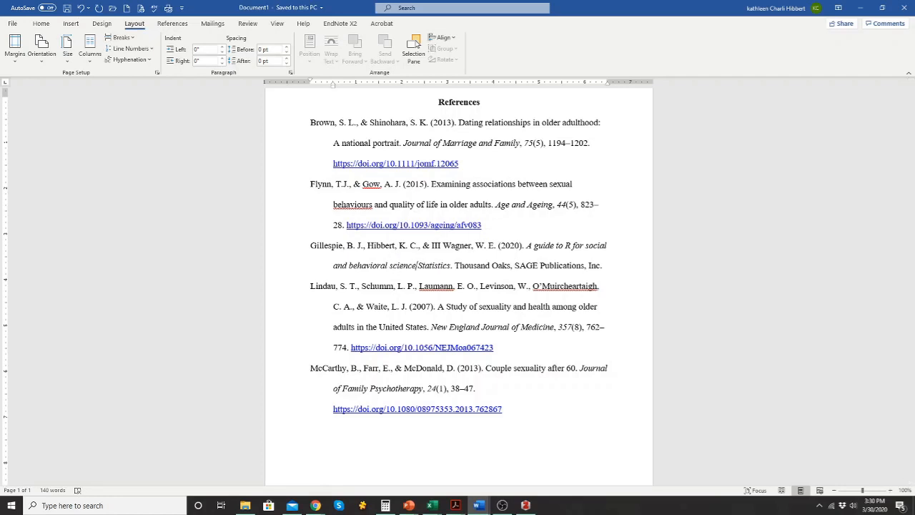
{"action": "key", "text": "Delete"}
{"action": "type", "text": "s"}
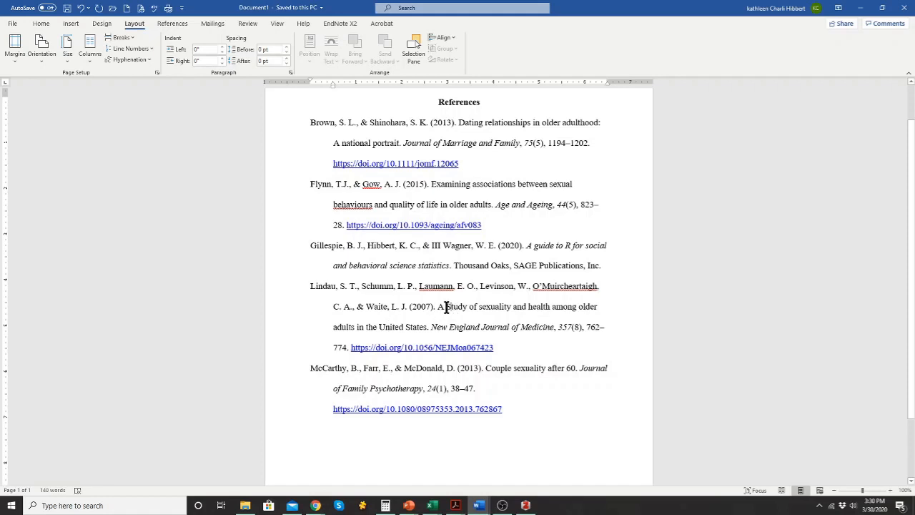
{"action": "left_click_drag", "start_coordinate": [446, 307], "coordinate": [452, 307]}
{"action": "type", "text": "s"}
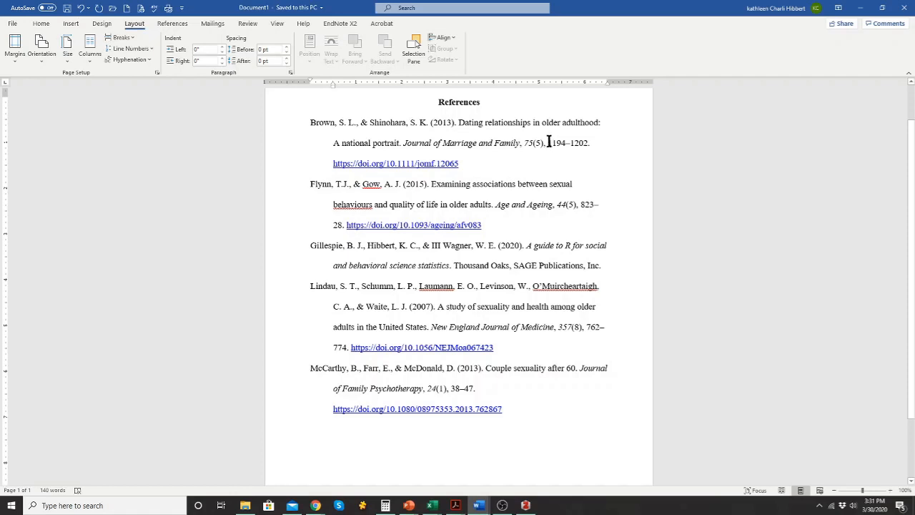
- Complete the end page of the 2015 Age and Ageing entry so its page range reads 823–828
{"action": "left_click_drag", "start_coordinate": [549, 143], "coordinate": [585, 143]}
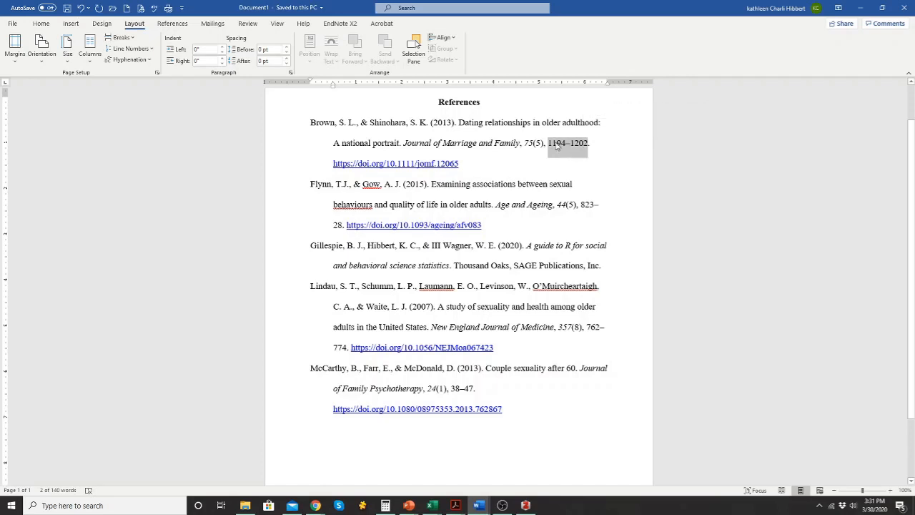
{"action": "left_click", "coordinate": [579, 143]}
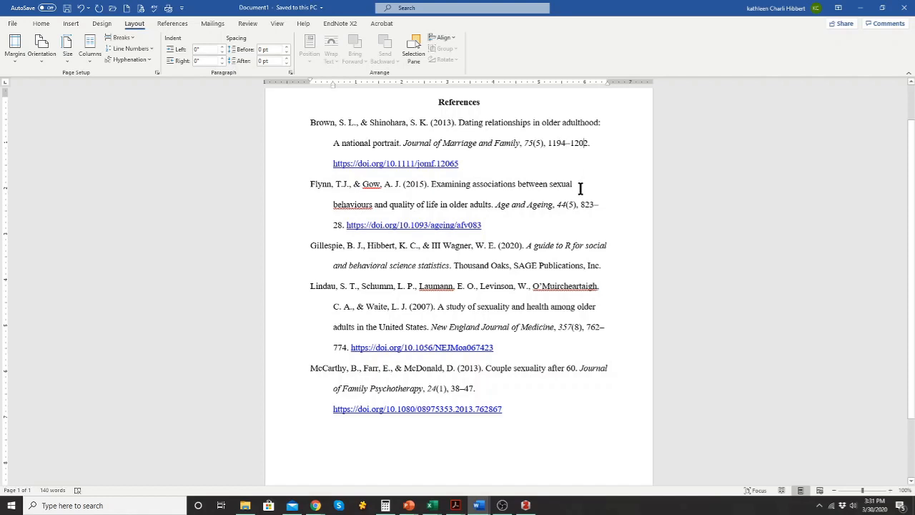
{"action": "left_click_drag", "start_coordinate": [580, 205], "coordinate": [599, 205]}
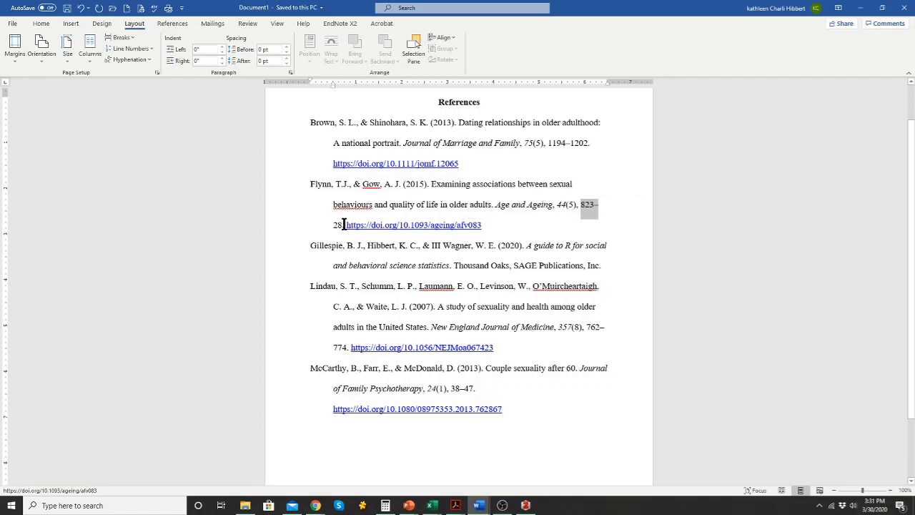
{"action": "left_click_drag", "start_coordinate": [342, 224], "coordinate": [333, 224]}
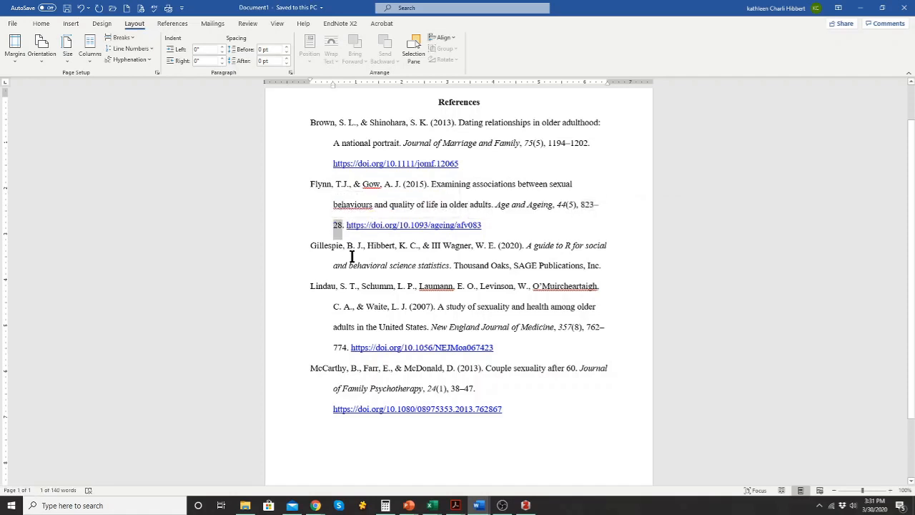
{"action": "left_click", "coordinate": [334, 233]}
{"action": "type", "text": "5"}
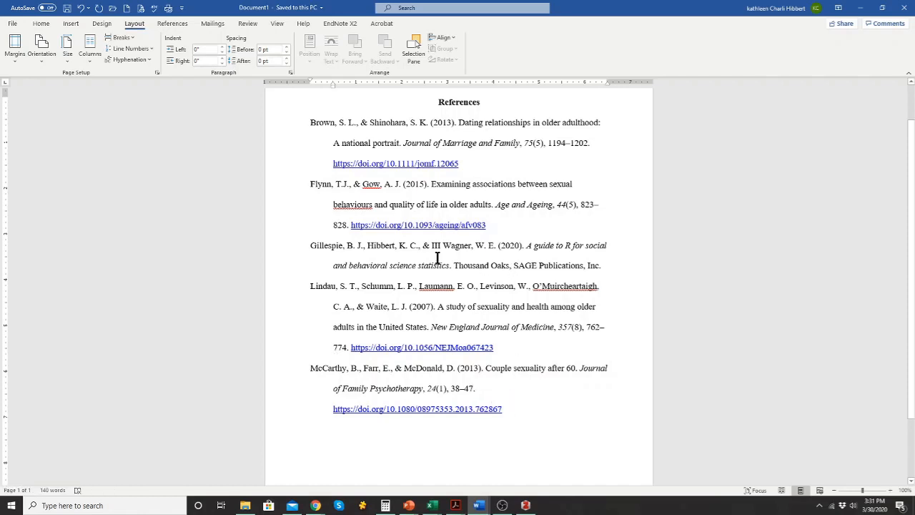
- Delete the publisher location "Thousand Oaks," before SAGE Publications, Inc. in the 2020 book entry
{"action": "left_click_drag", "start_coordinate": [309, 245], "coordinate": [602, 265]}
{"action": "left_click", "coordinate": [511, 266]}
{"action": "key", "text": "BackSpace"}
{"action": "key", "text": "BackSpace"}
{"action": "key", "text": "BackSpace"}
{"action": "key", "text": "BackSpace"}
{"action": "key", "text": "BackSpace"}
{"action": "key", "text": "BackSpace"}
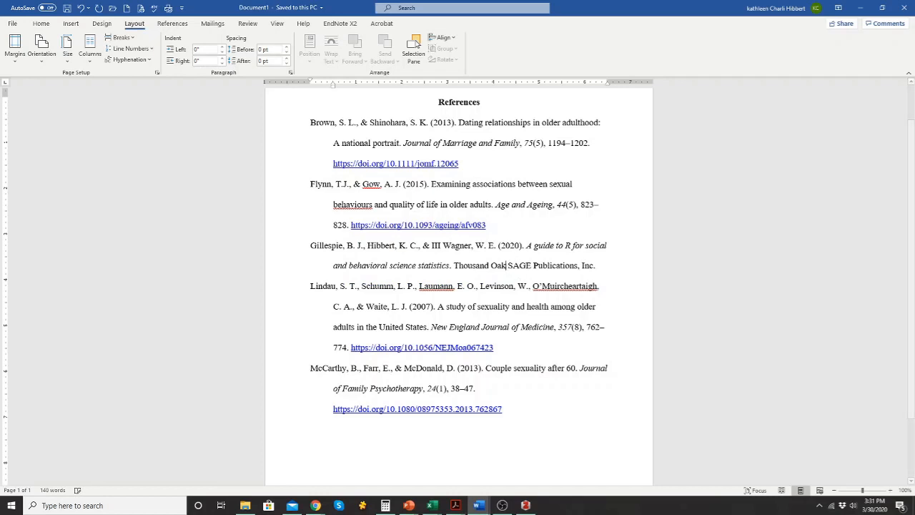
{"action": "key", "text": "BackSpace"}
{"action": "key", "text": "BackSpace"}
{"action": "key", "text": "BackSpace"}
{"action": "key", "text": "BackSpace"}
{"action": "key", "text": "BackSpace"}
{"action": "key", "text": "BackSpace"}
{"action": "key", "text": "BackSpace"}
{"action": "key", "text": "BackSpace"}
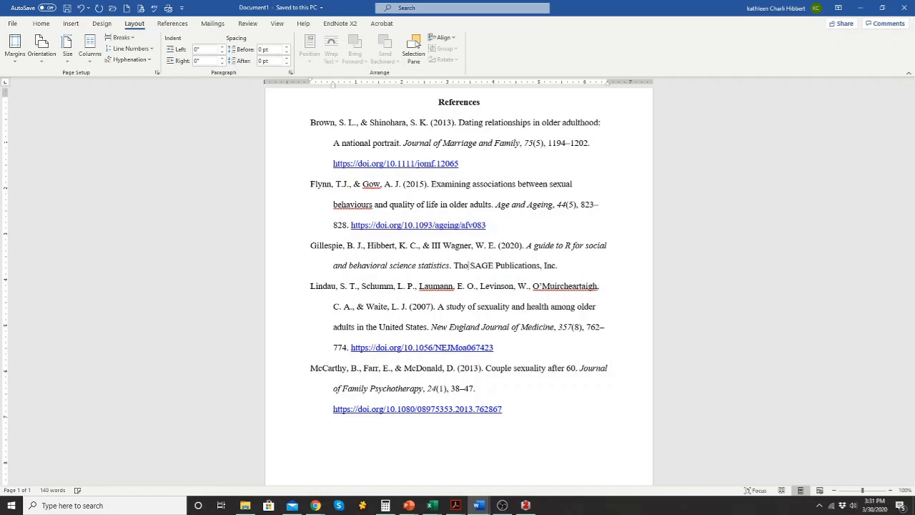
{"action": "key", "text": "BackSpace"}
{"action": "scroll", "coordinate": [523, 275], "scroll_direction": "down", "scroll_amount": 1}
{"action": "scroll", "coordinate": [522, 275], "scroll_direction": "up", "scroll_amount": 2}
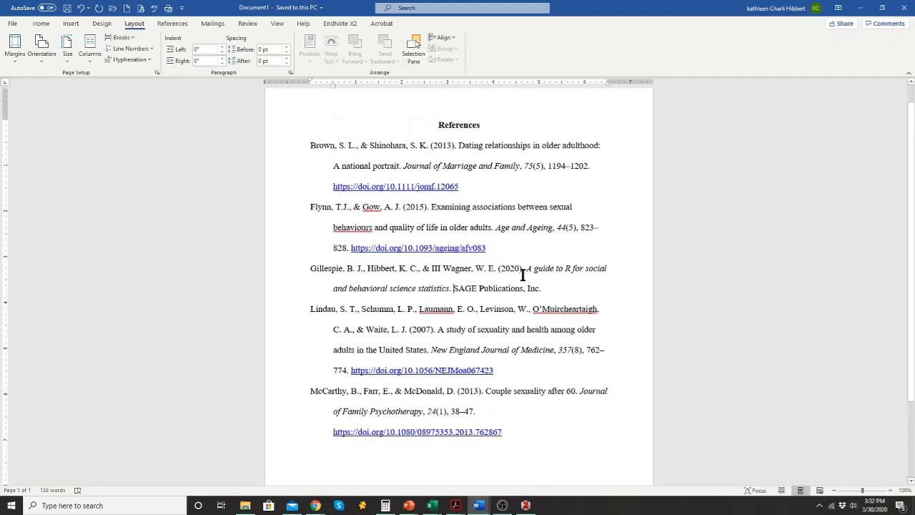